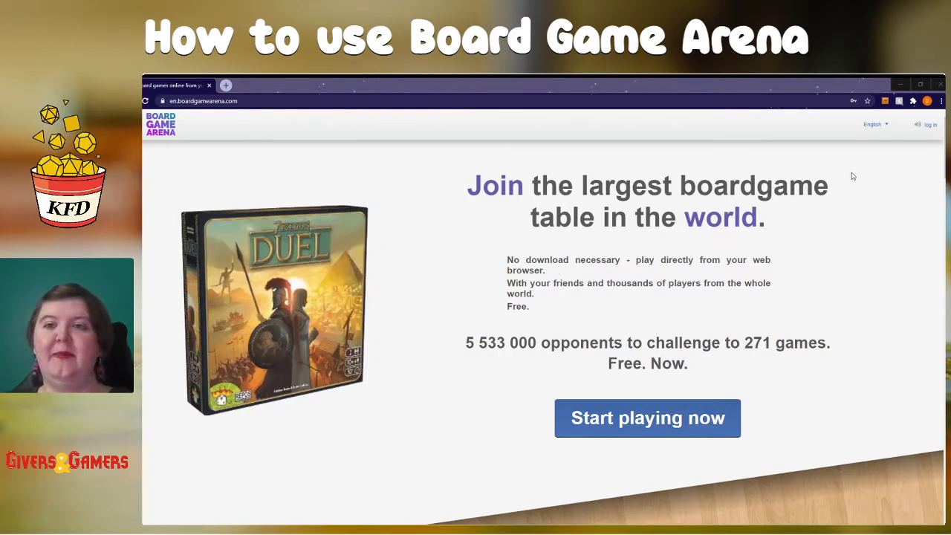
- View the site's available languages without changing the selection, and log in to the account with the prefilled credentials
left_click(885, 126)
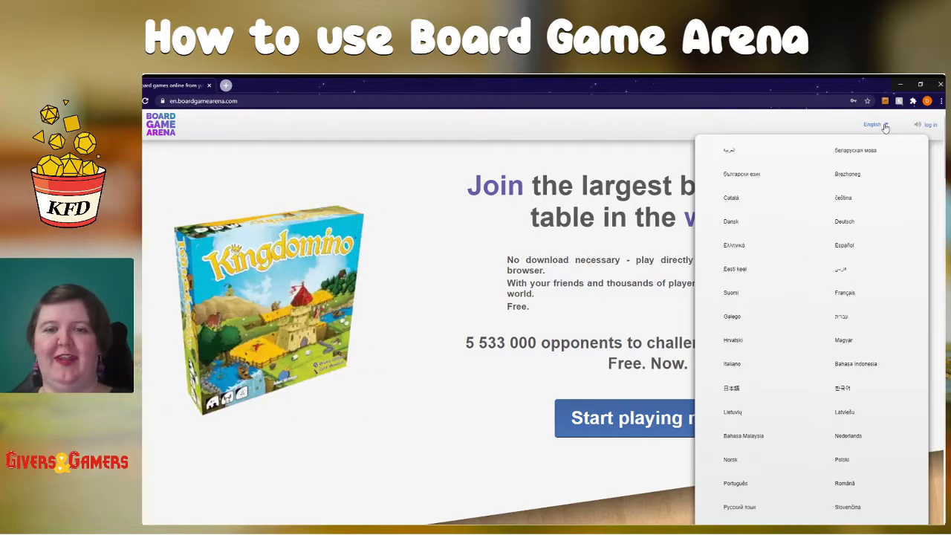
left_click(885, 128)
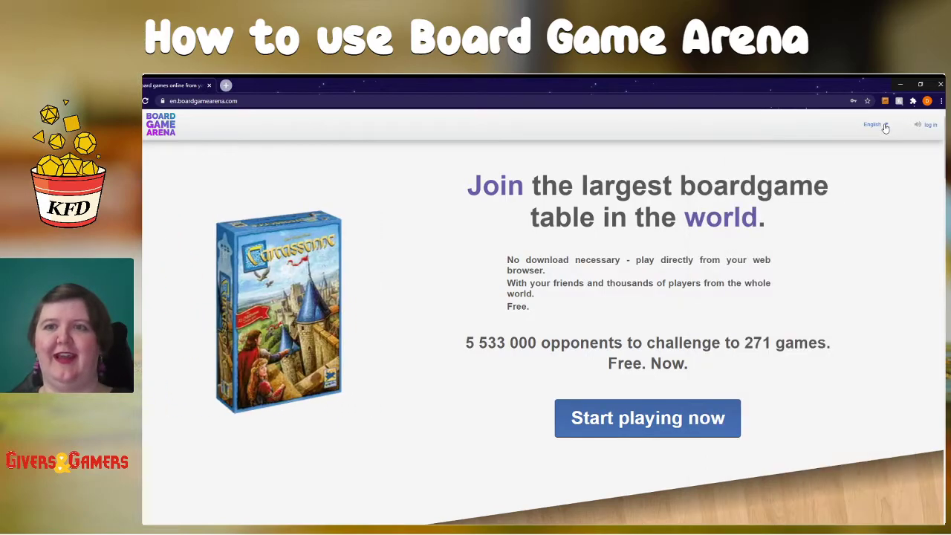
left_click(932, 129)
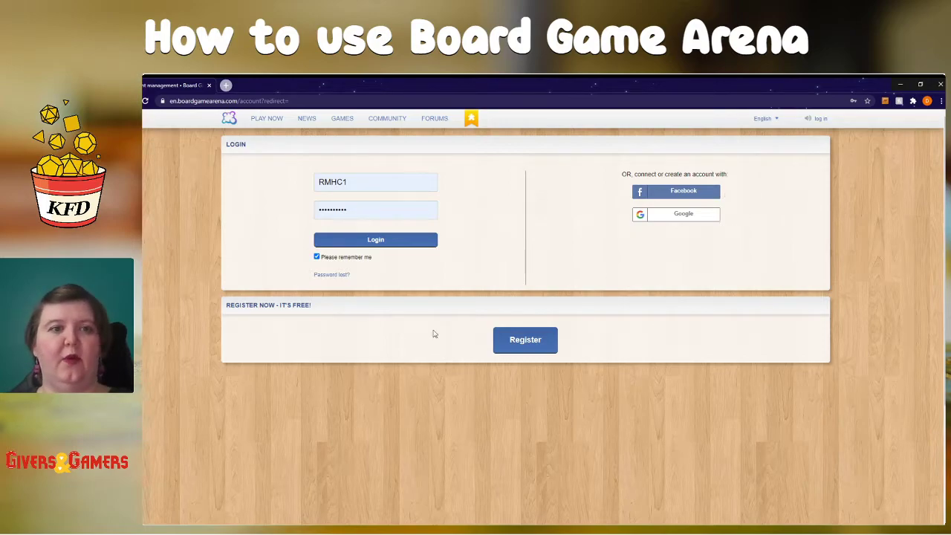
left_click(376, 241)
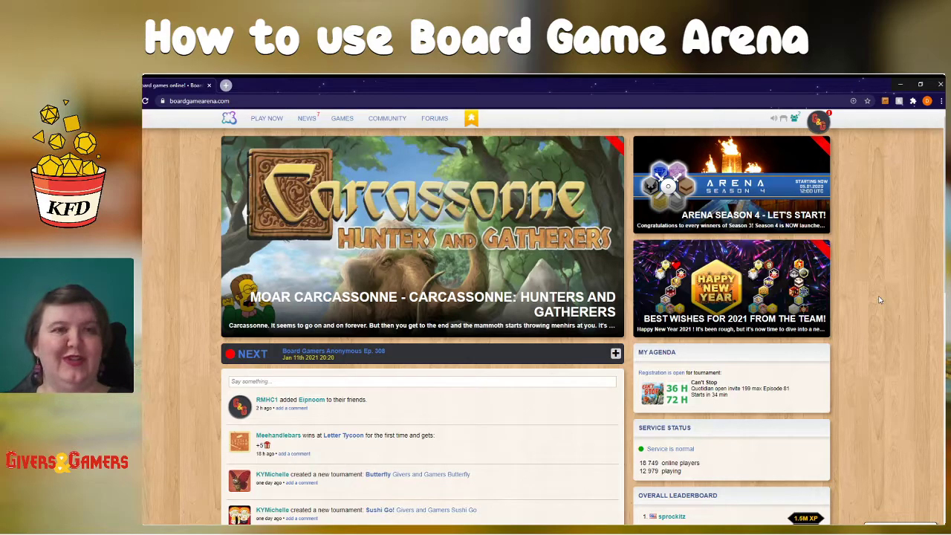
- Search the games catalogue for Potion Explosion and open its game page
left_click(340, 119)
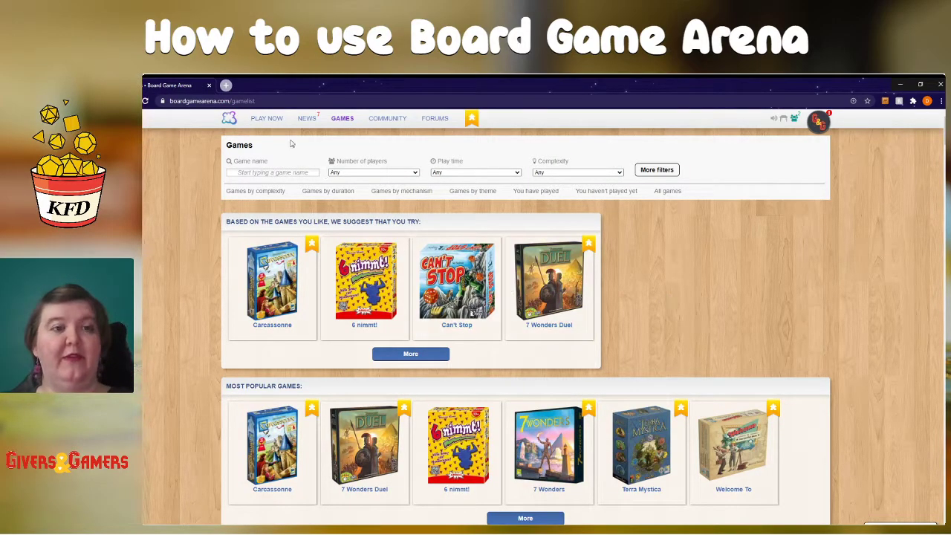
left_click(281, 173)
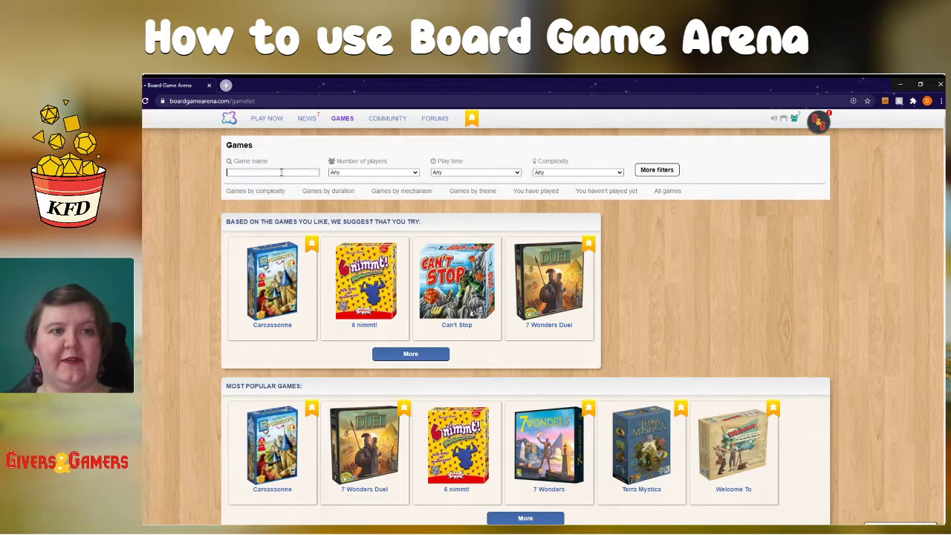
type("Potion Explosion")
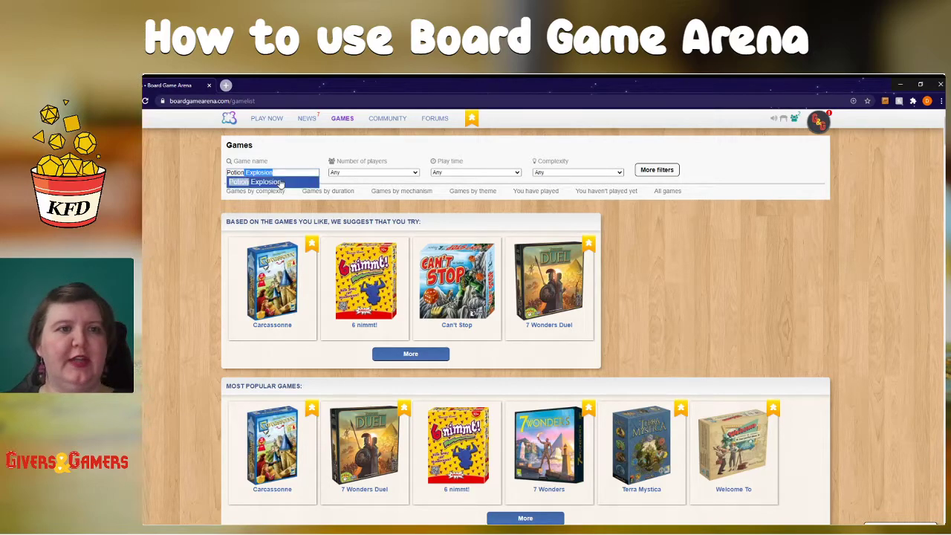
left_click(277, 183)
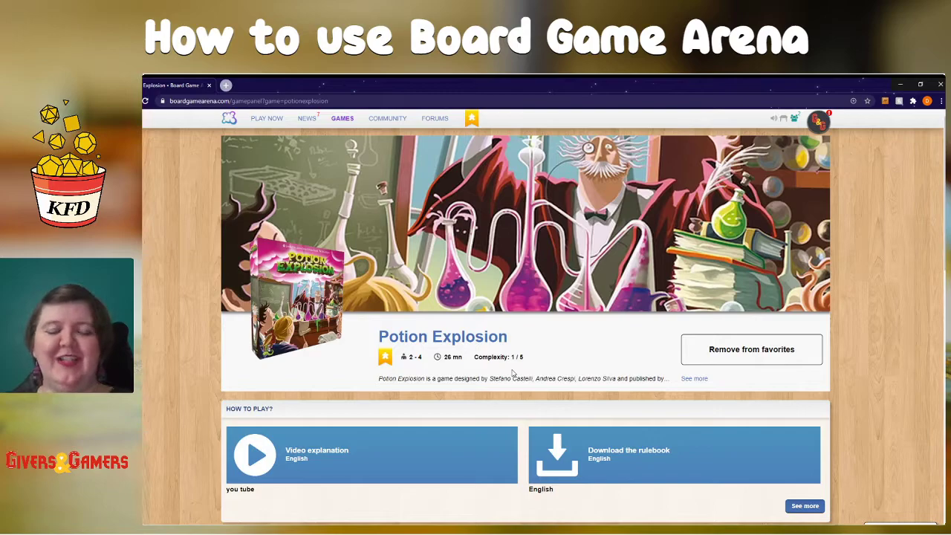
- Review the Potion Explosion page, including its how-to-play resources, game images and ranking section
scroll(512, 373, "down", 1)
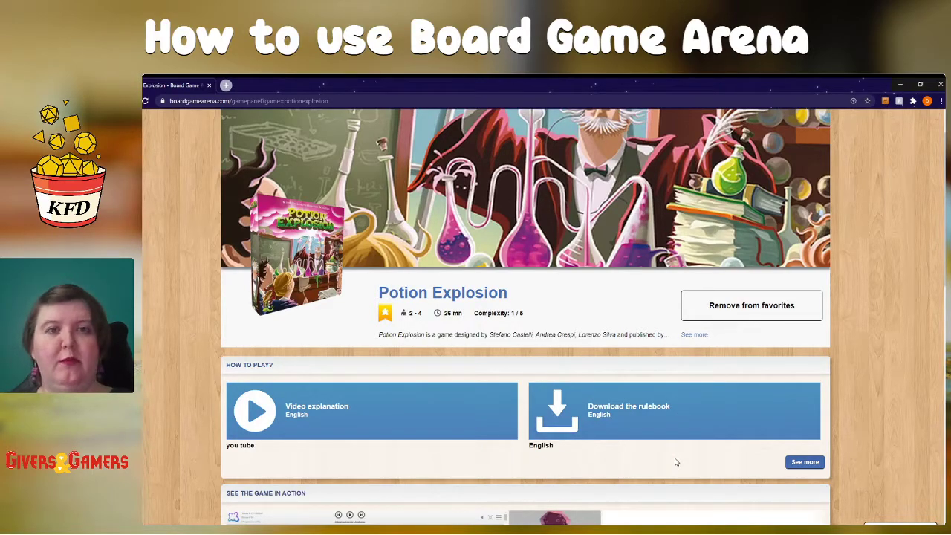
scroll(675, 463, "down", 5)
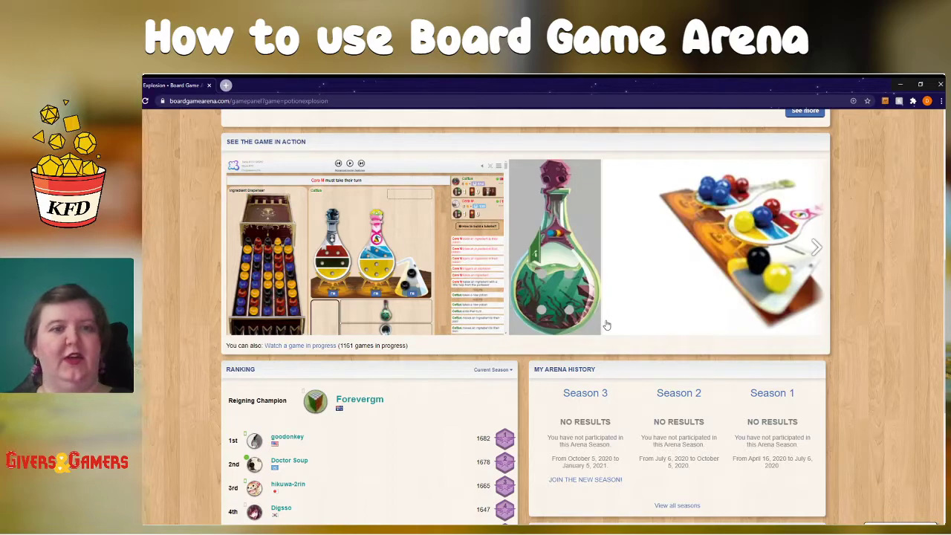
scroll(606, 325, "up", 5)
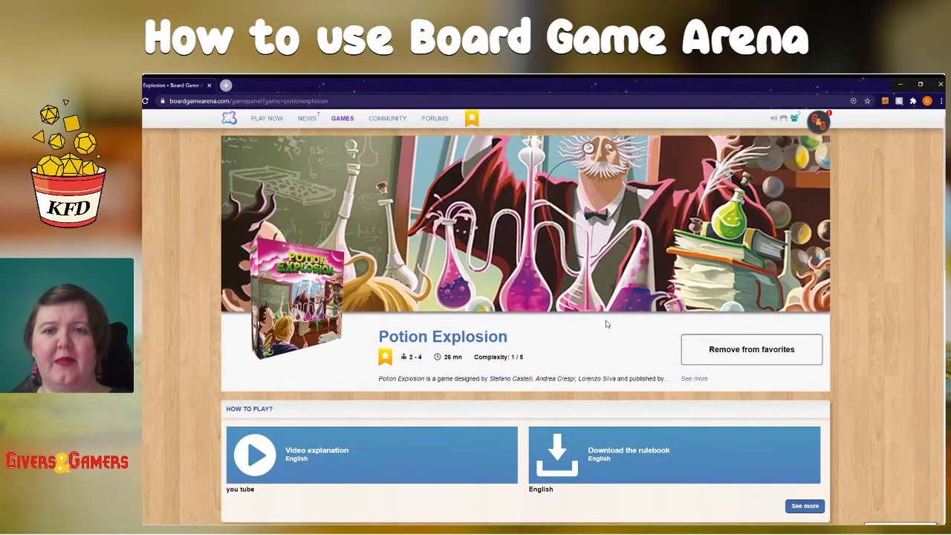
- Return to the games catalogue and filter all games to the Casual games complexity
left_click(350, 124)
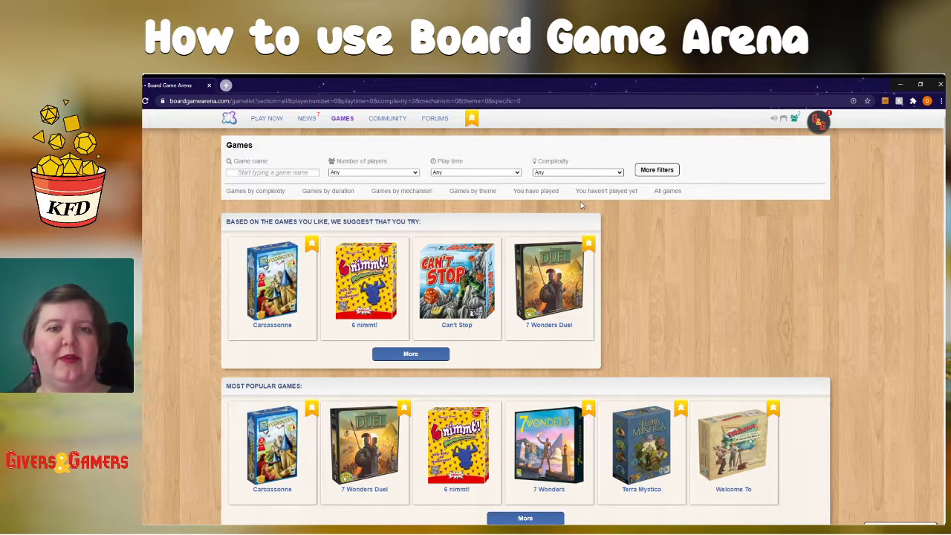
left_click(581, 203)
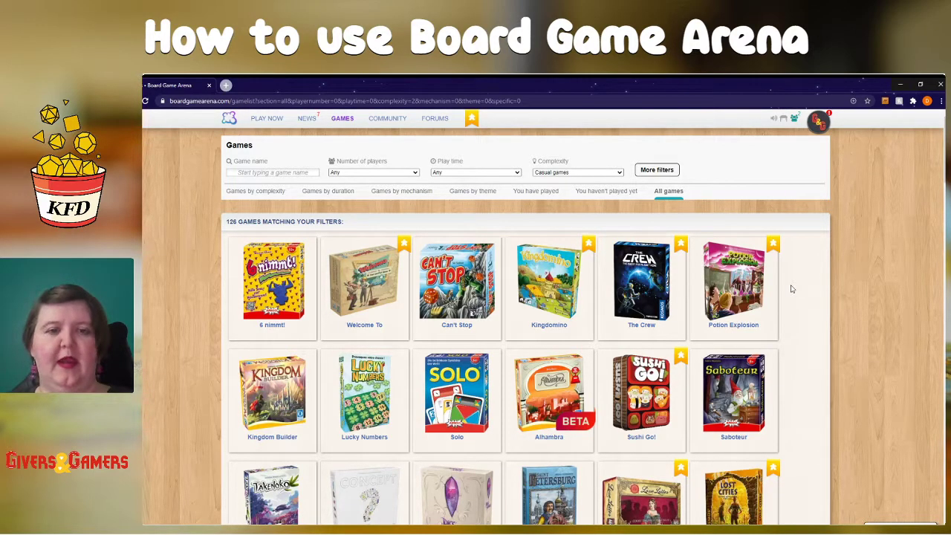
- Browse through the casual games in the filtered catalogue and return to the start of the list
scroll(791, 290, "down", 3)
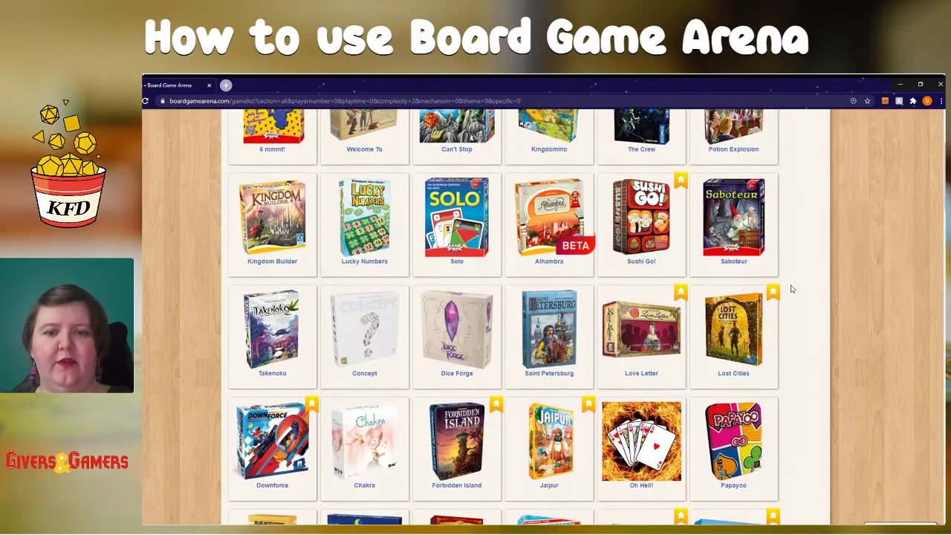
scroll(791, 289, "down", 2)
scroll(791, 289, "down", 1)
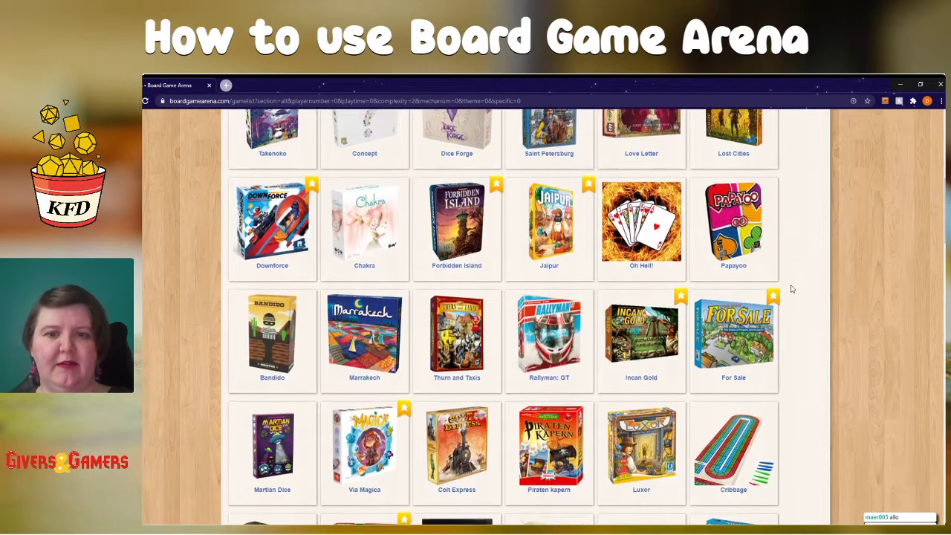
scroll(792, 289, "down", 2)
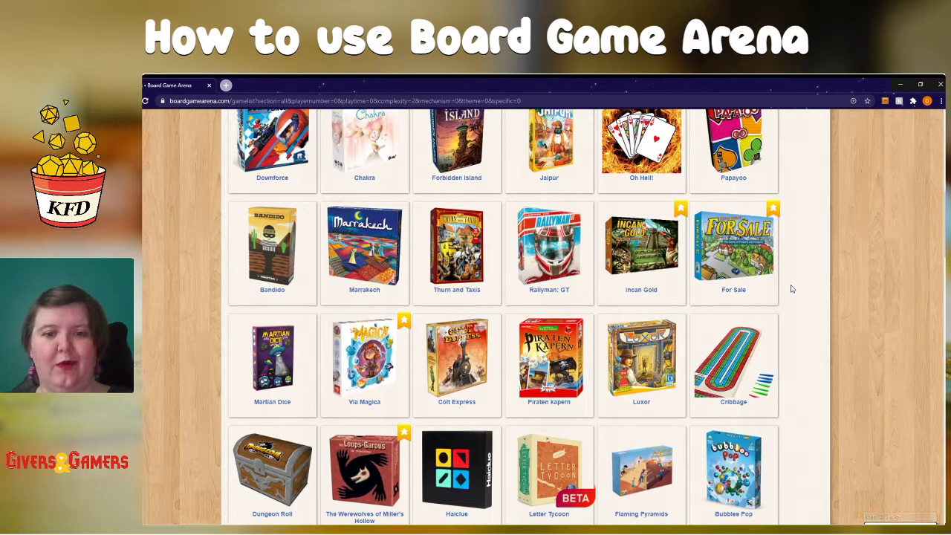
scroll(792, 289, "down", 1)
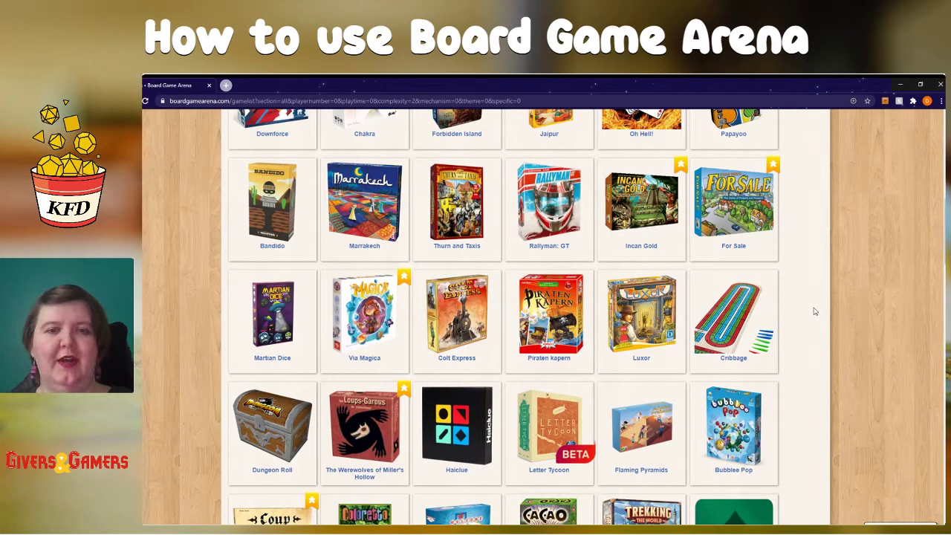
scroll(815, 311, "down", 4)
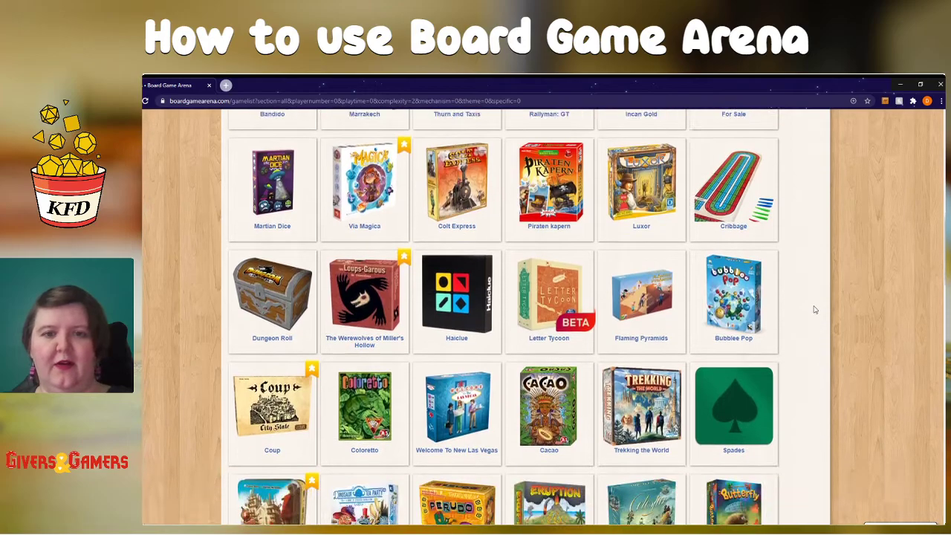
scroll(814, 311, "down", 1)
scroll(822, 315, "down", 1)
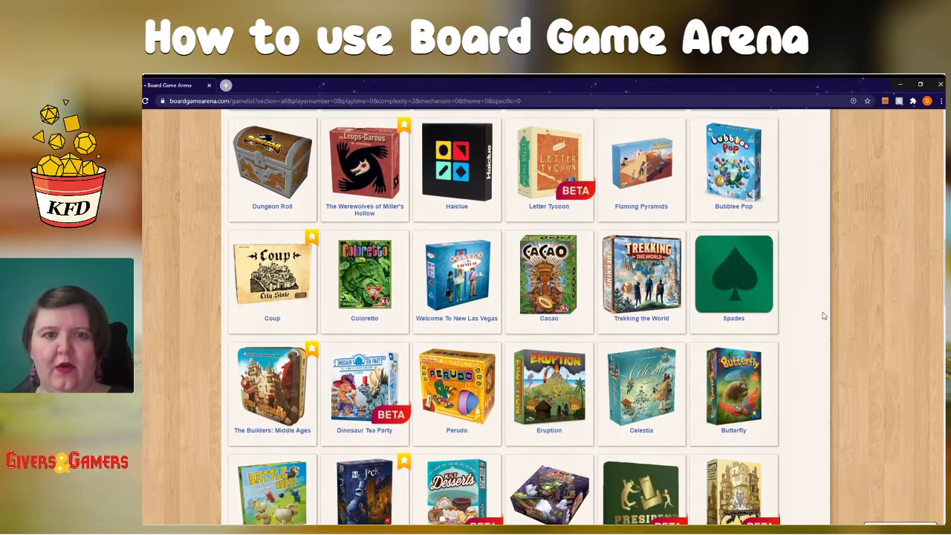
scroll(823, 316, "down", 9)
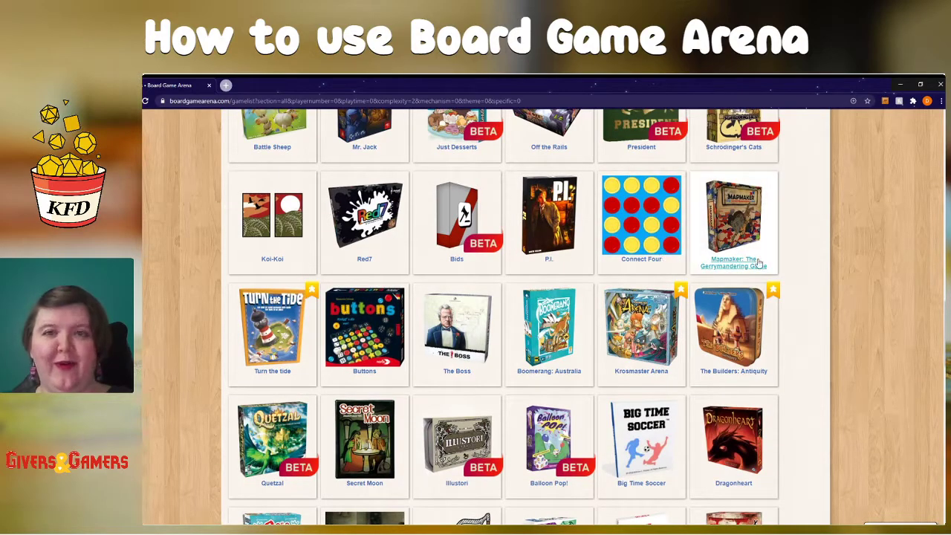
scroll(809, 293, "down", 6)
scroll(810, 294, "down", 10)
scroll(810, 294, "down", 2)
scroll(810, 293, "up", 12)
scroll(810, 293, "up", 15)
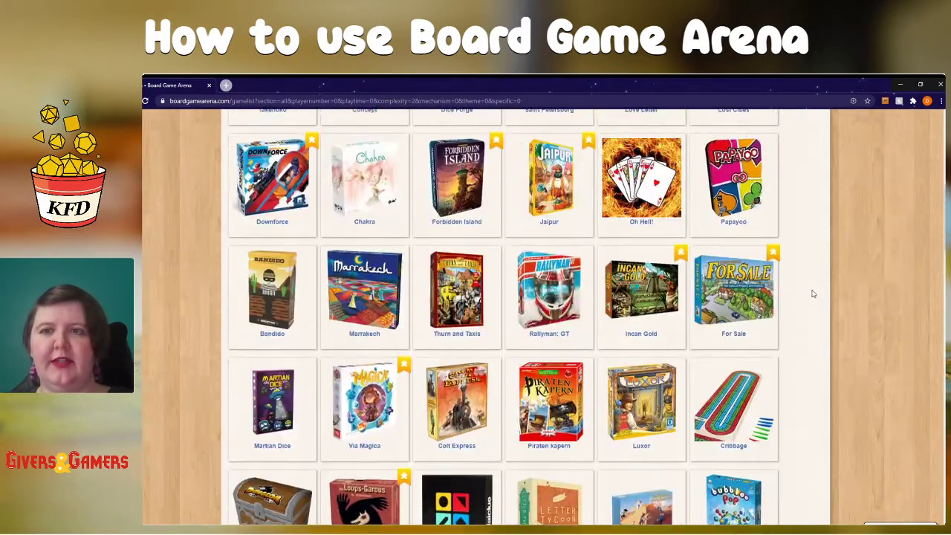
scroll(812, 294, "up", 10)
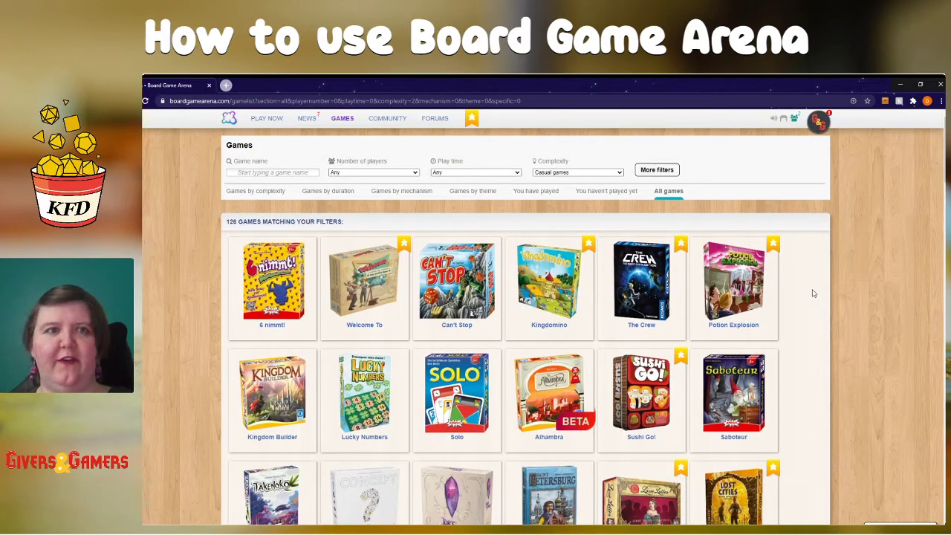
- Open the game lobby, dismiss the chat window, and choose Simple Game as the game mode
left_click(266, 119)
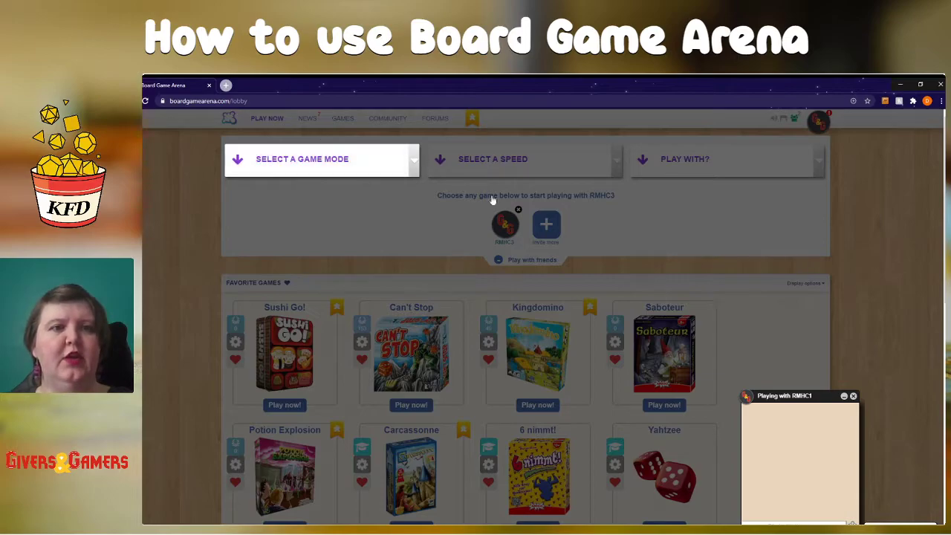
left_click(853, 396)
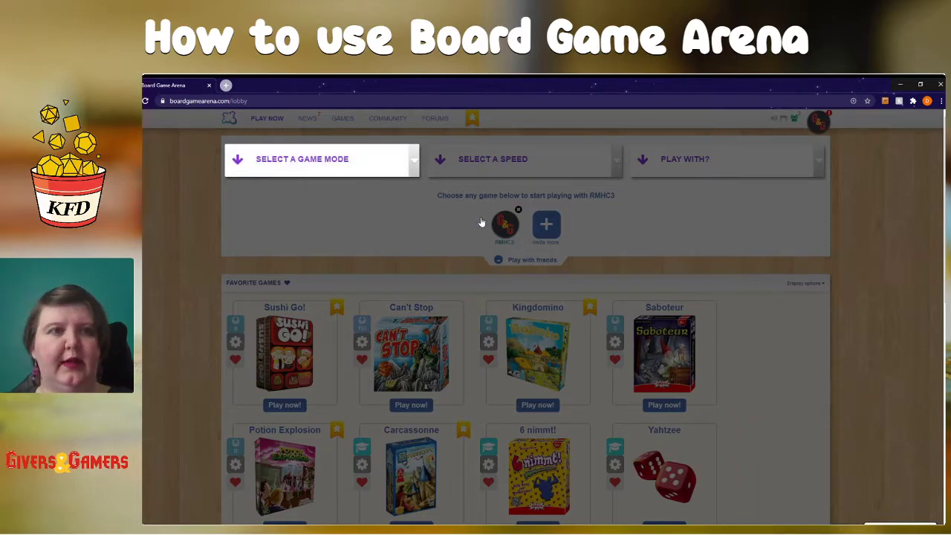
left_click(411, 170)
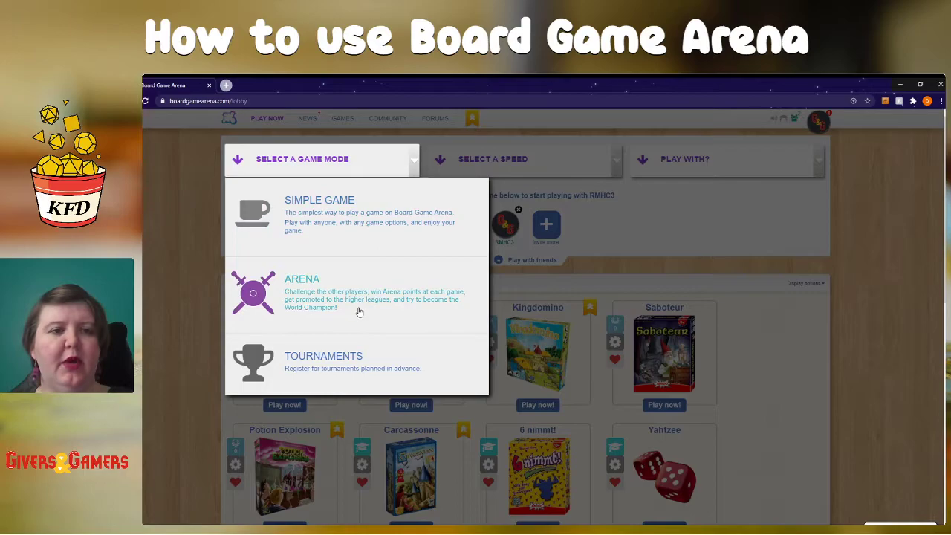
left_click(355, 214)
- Set the game speed to Turn-Based and choose to play with Friends
left_click(507, 160)
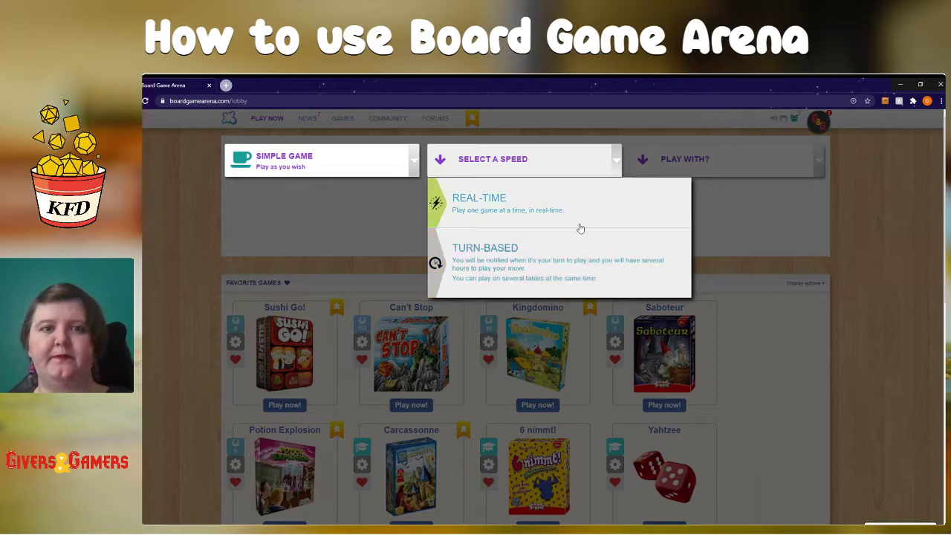
left_click(569, 268)
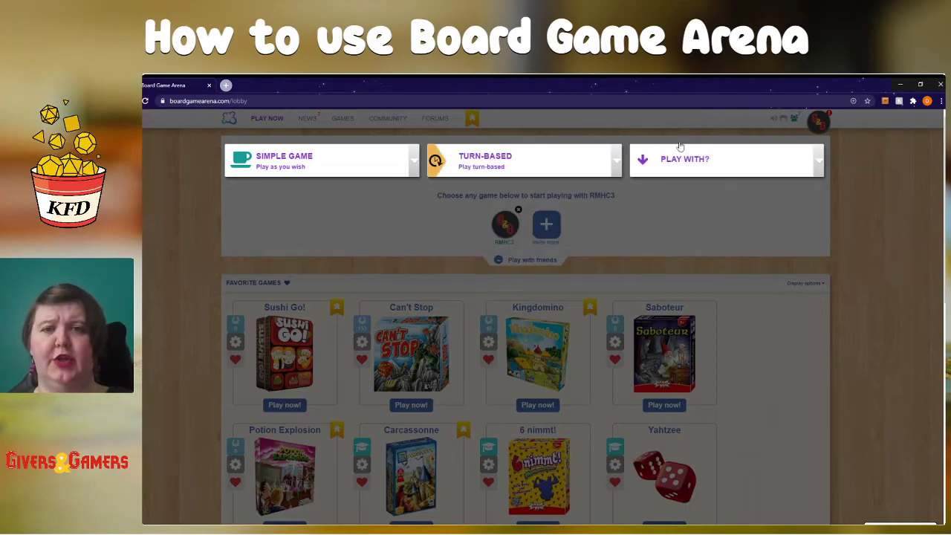
left_click(694, 171)
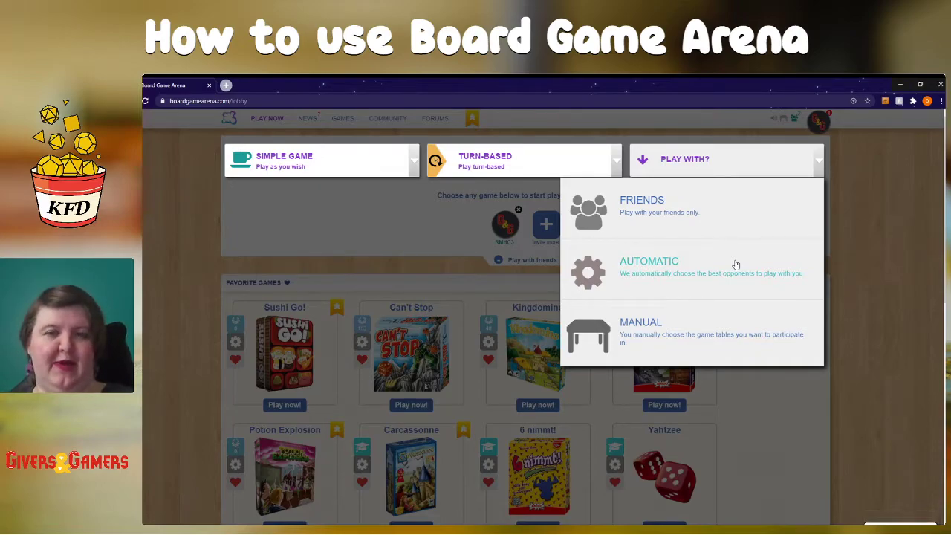
left_click(761, 224)
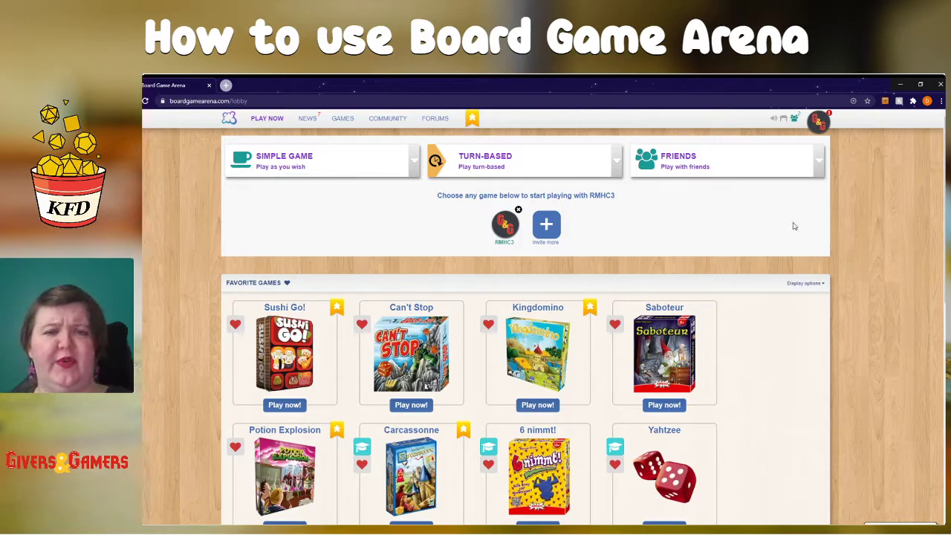
- Show the friends who can be invited and look over the favorite games offered for play
left_click(548, 234)
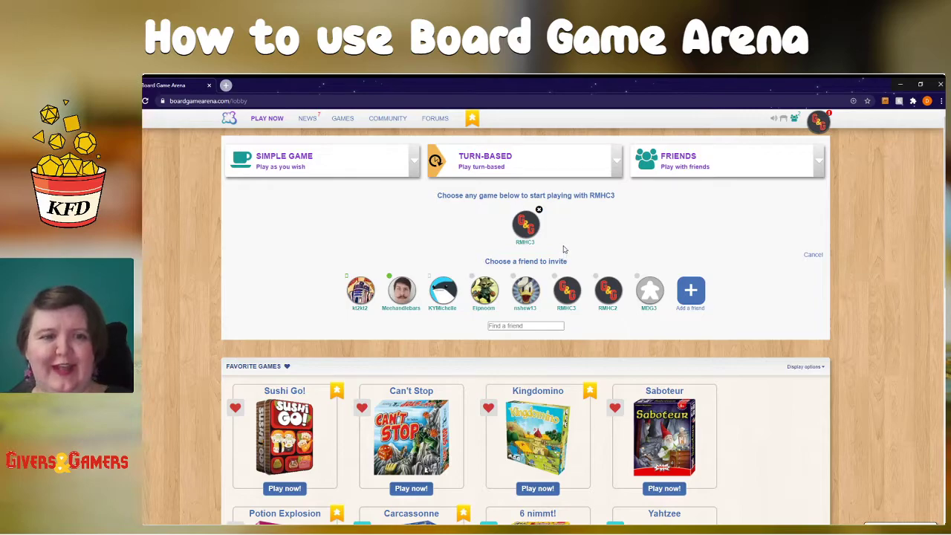
scroll(430, 338, "down", 2)
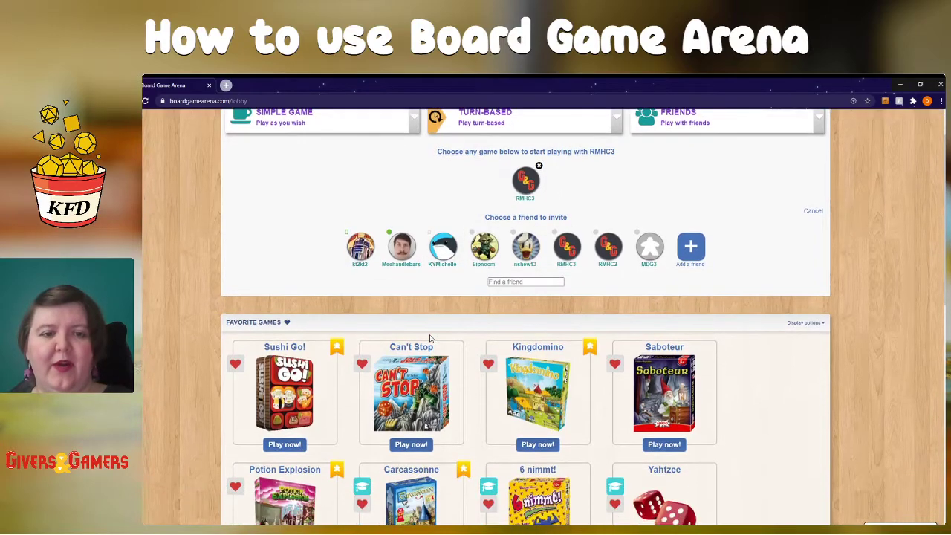
scroll(750, 435, "down", 1)
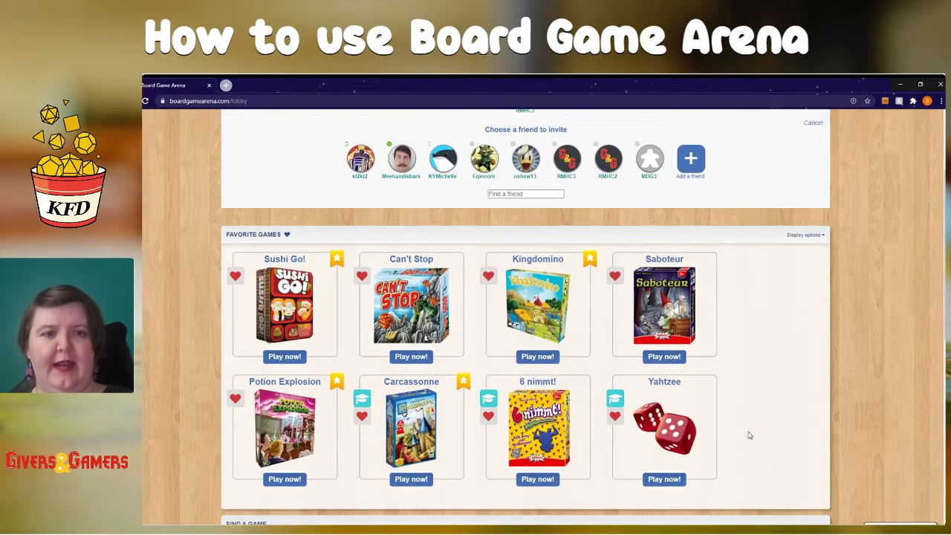
scroll(765, 315, "down", 3)
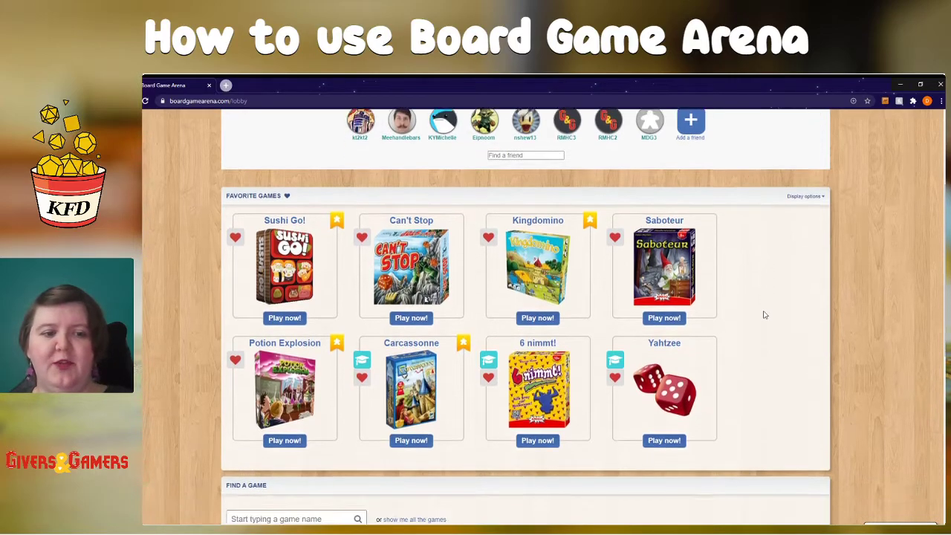
scroll(604, 446, "up", 5)
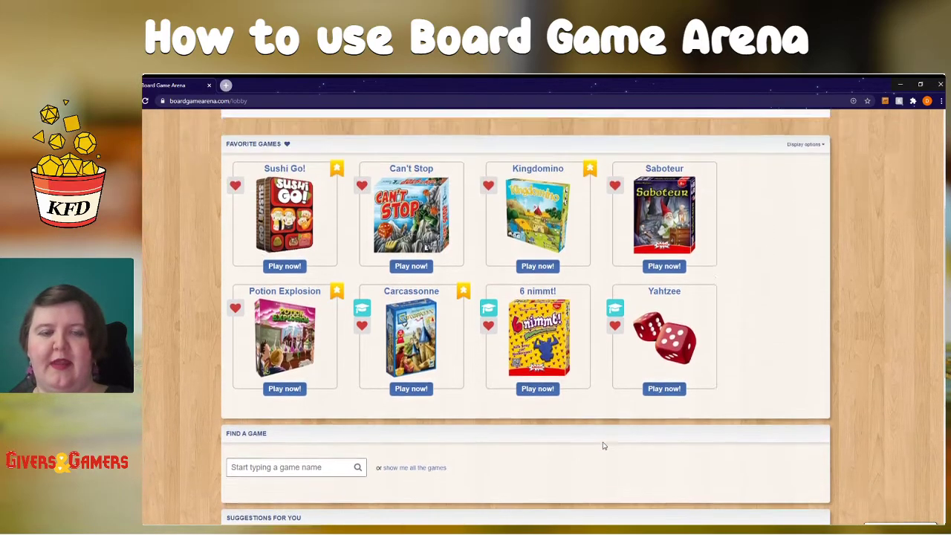
scroll(518, 459, "down", 1)
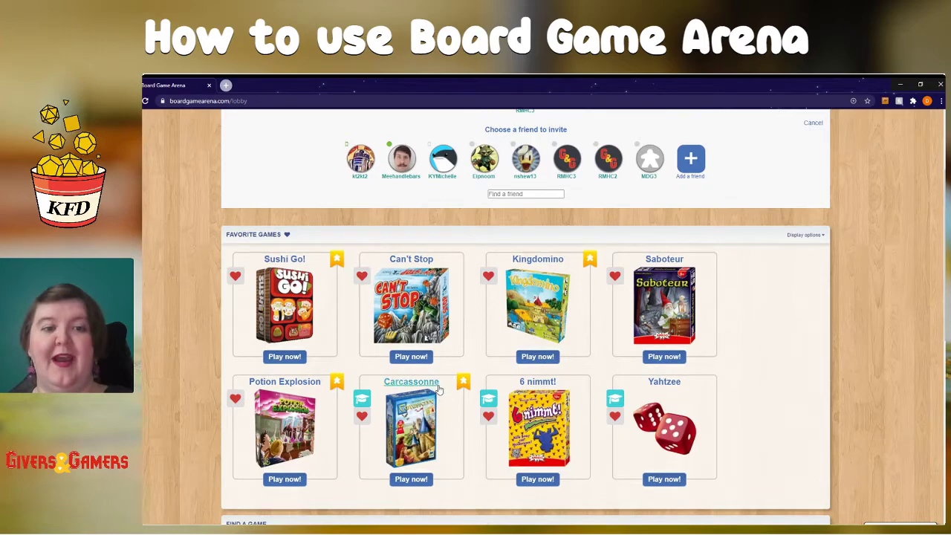
- Create a Can't Stop table and confirm sending the invitation by email to the offline friend
left_click(411, 357)
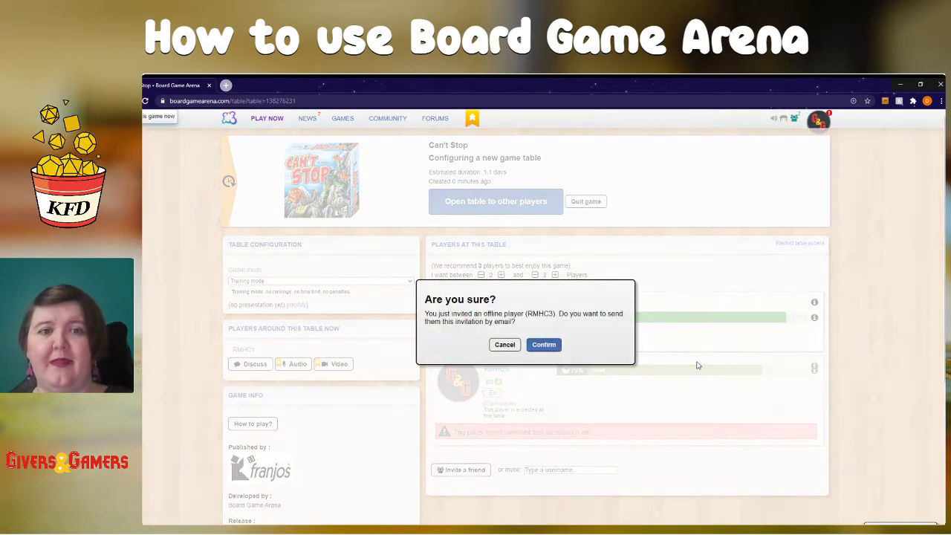
left_click(553, 346)
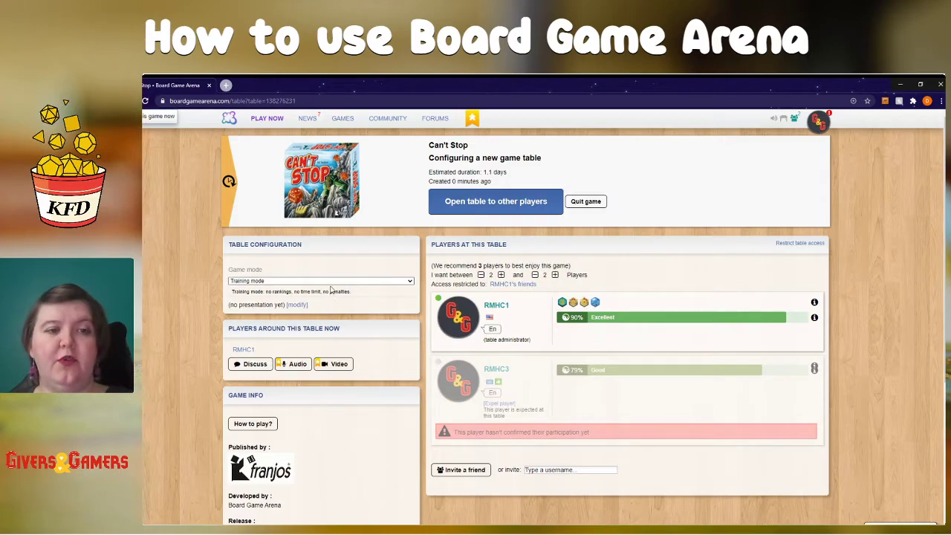
- Configure the Can't Stop table with Normal mode and Turn-based • 3 moves per day speed, and quit the game
left_click(339, 291)
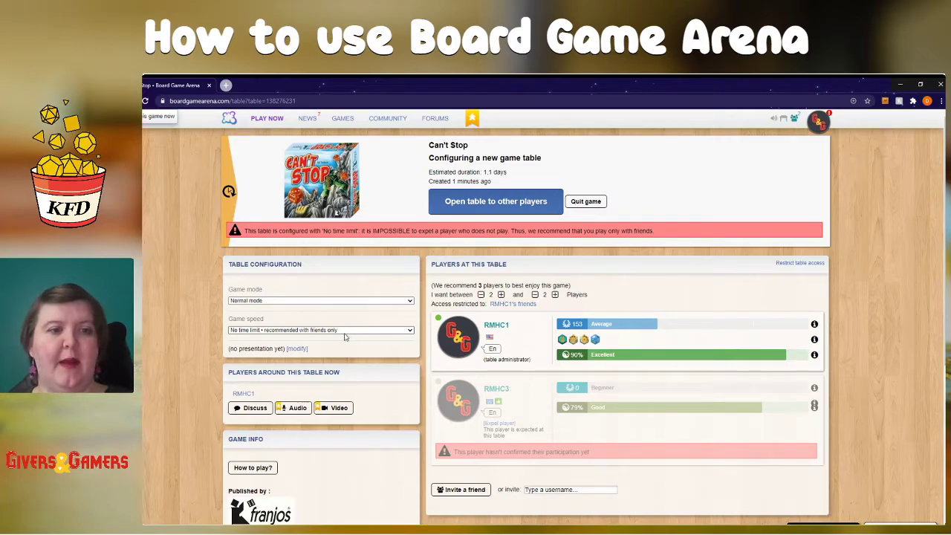
left_click(338, 347)
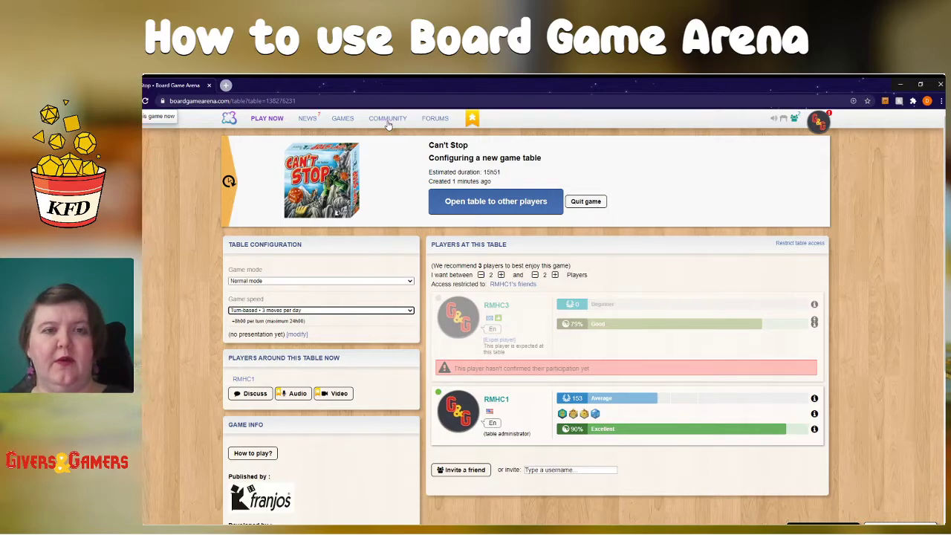
left_click(589, 205)
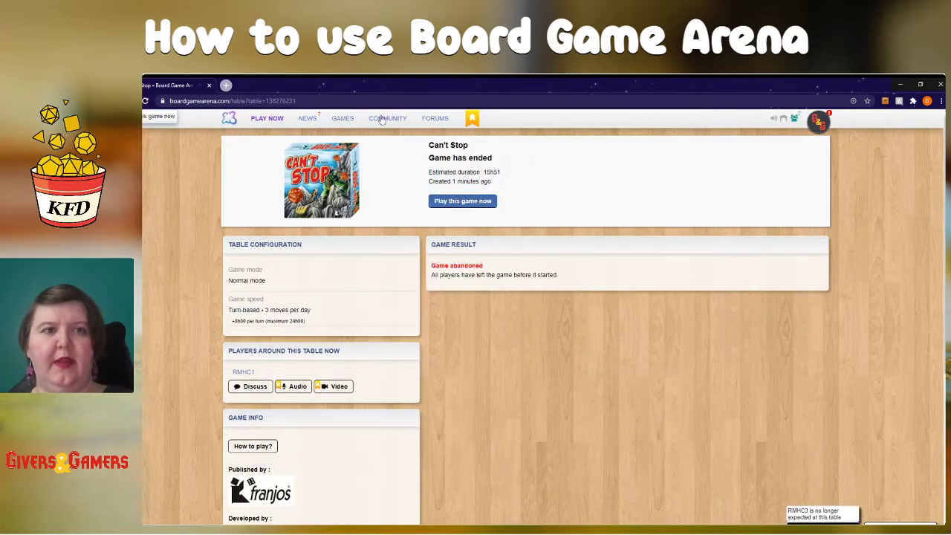
- Find a player by username in the community section and add them to the friends list
left_click(379, 120)
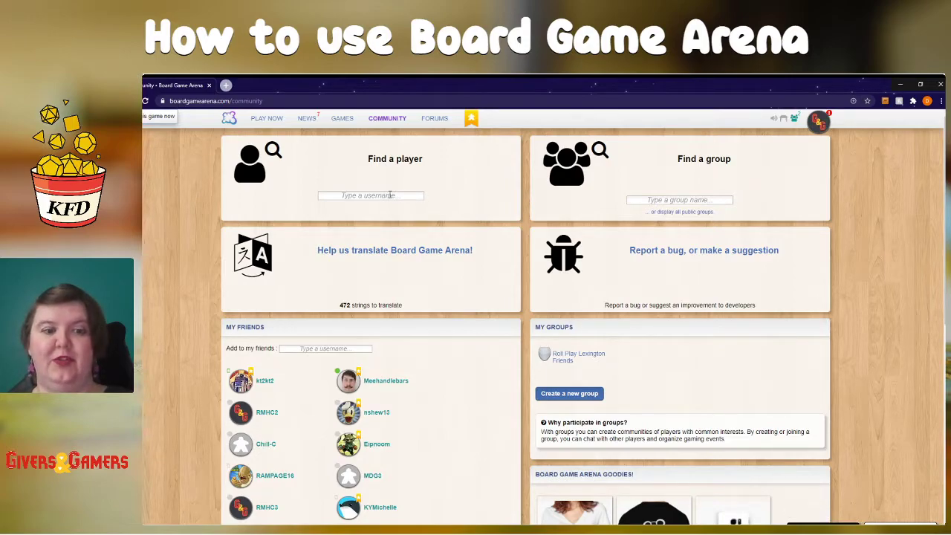
left_click(390, 195)
type("jil")
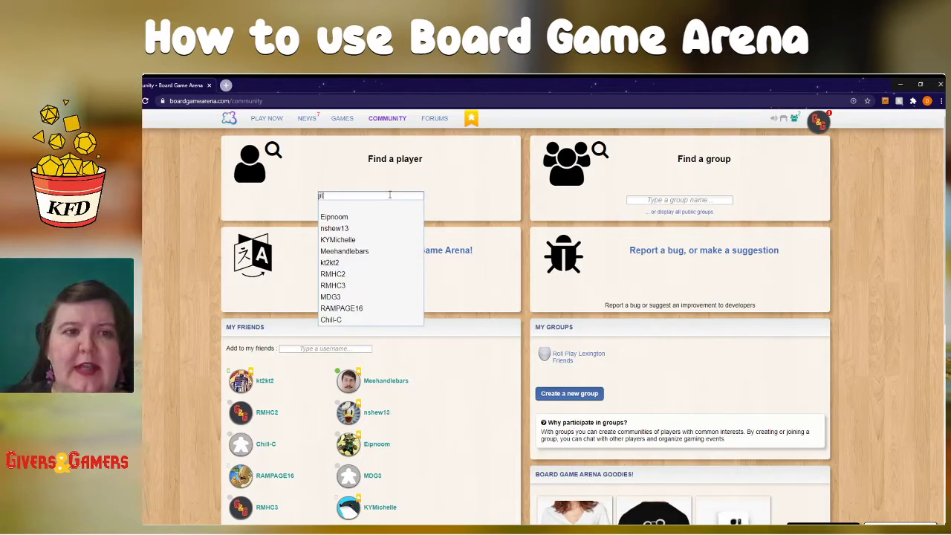
type("lyPie")
key("Return")
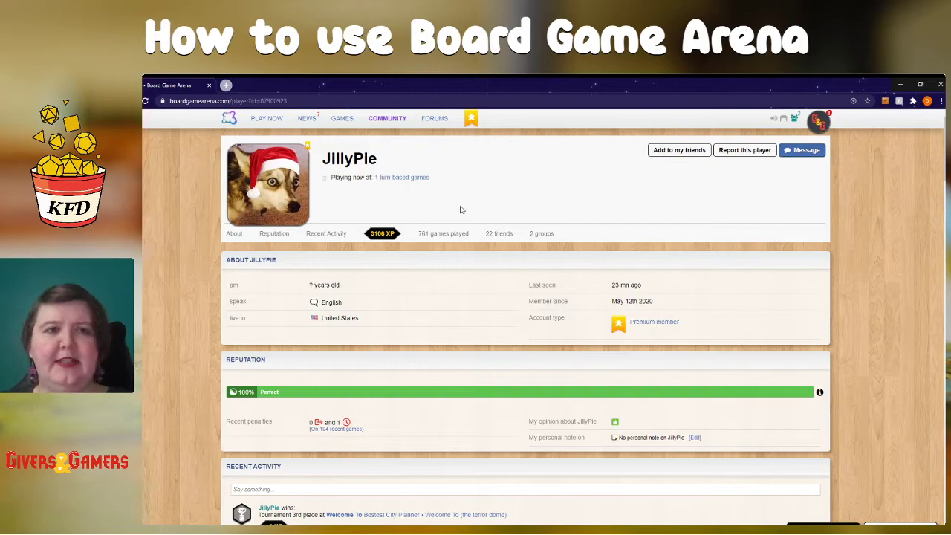
left_click(685, 151)
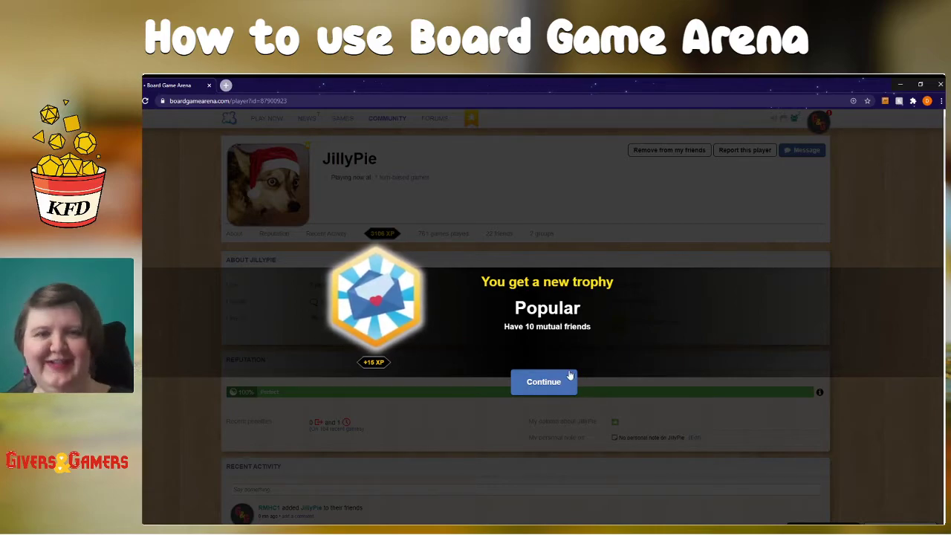
left_click(550, 384)
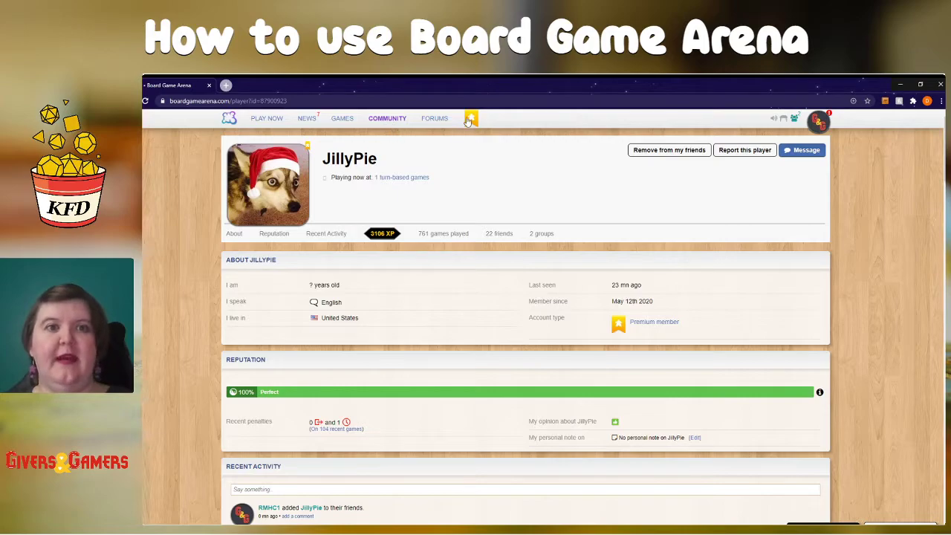
- Check the Premium marker on 7 Wonders Duel in the games catalogue, and review the Premium benefits and plans before returning to the catalogue
left_click(344, 120)
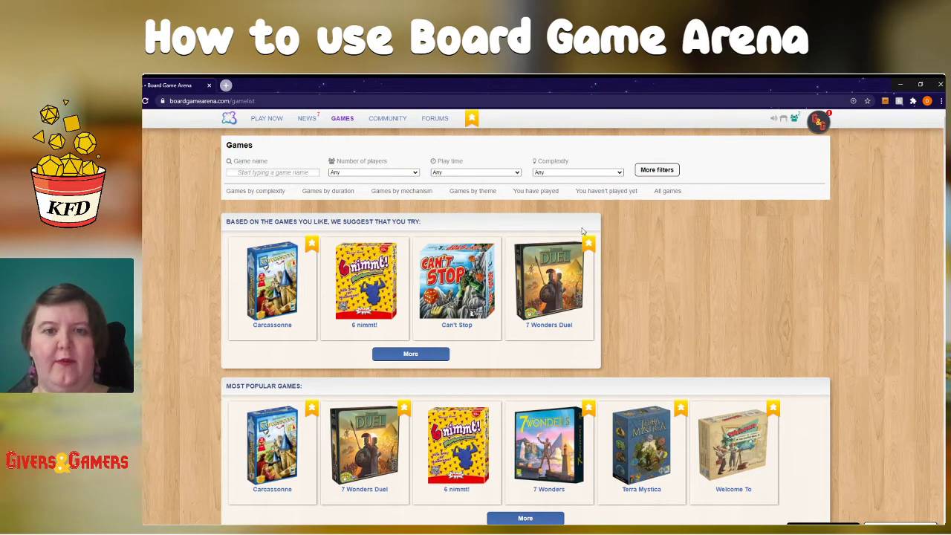
mouse_move(590, 252)
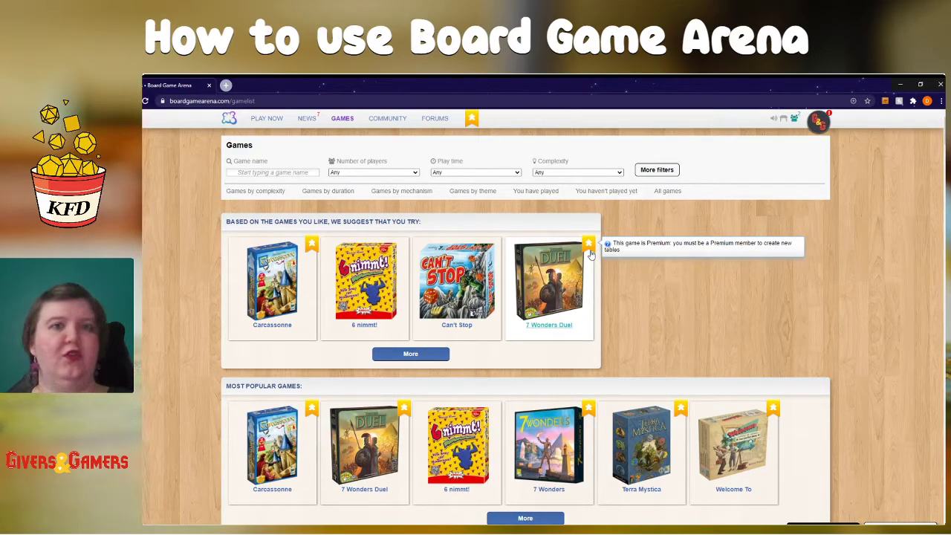
left_click(472, 119)
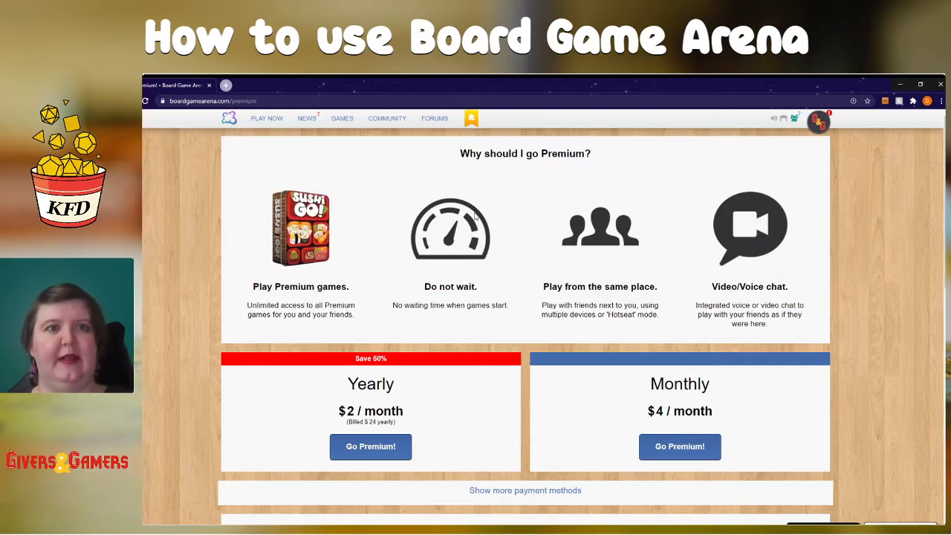
left_click(344, 128)
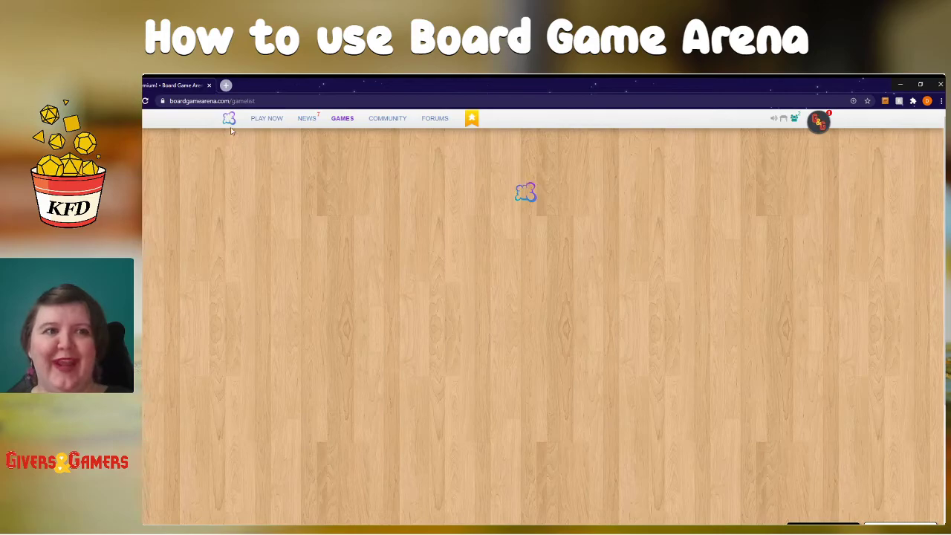